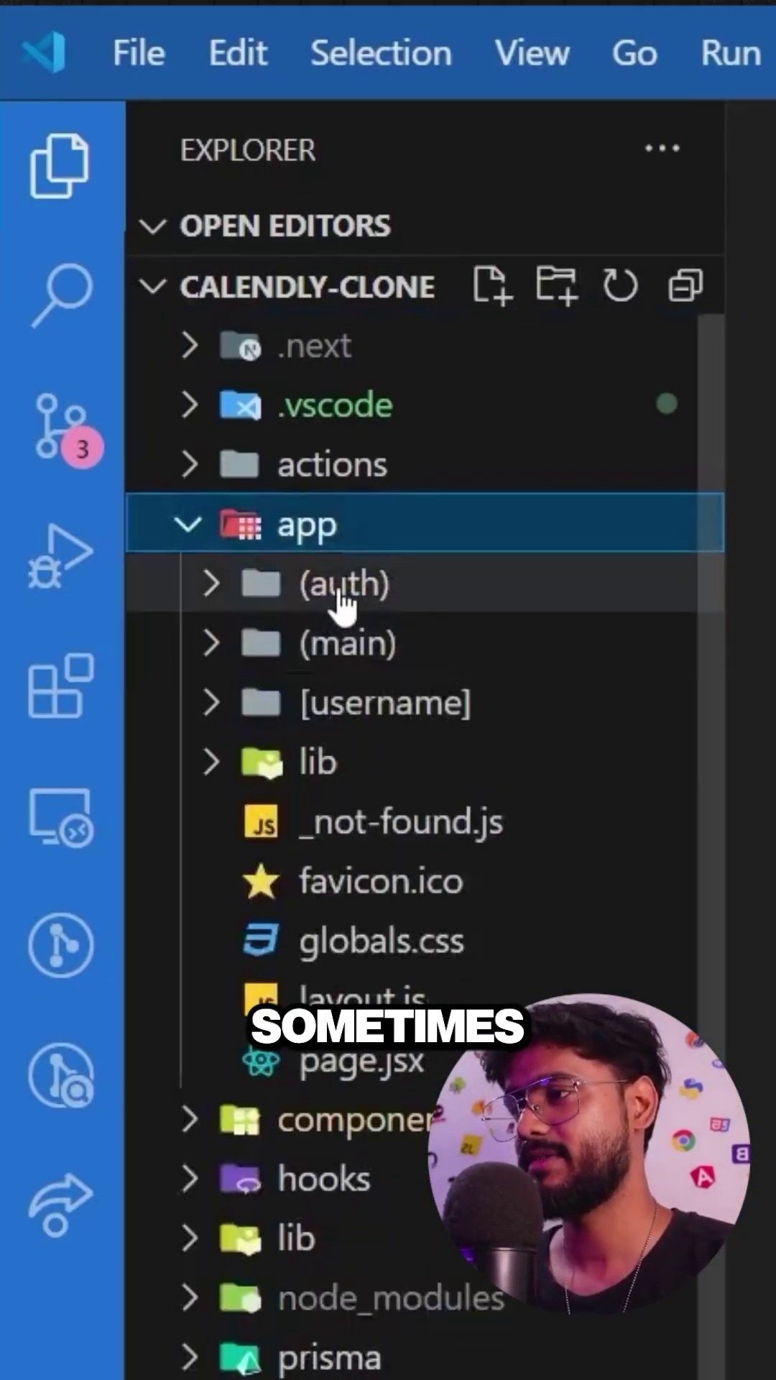
# Step: Expand the (auth), (main), availability, events and meetings folders under app
pyautogui.click(340, 606)
pyautogui.click(370, 652)
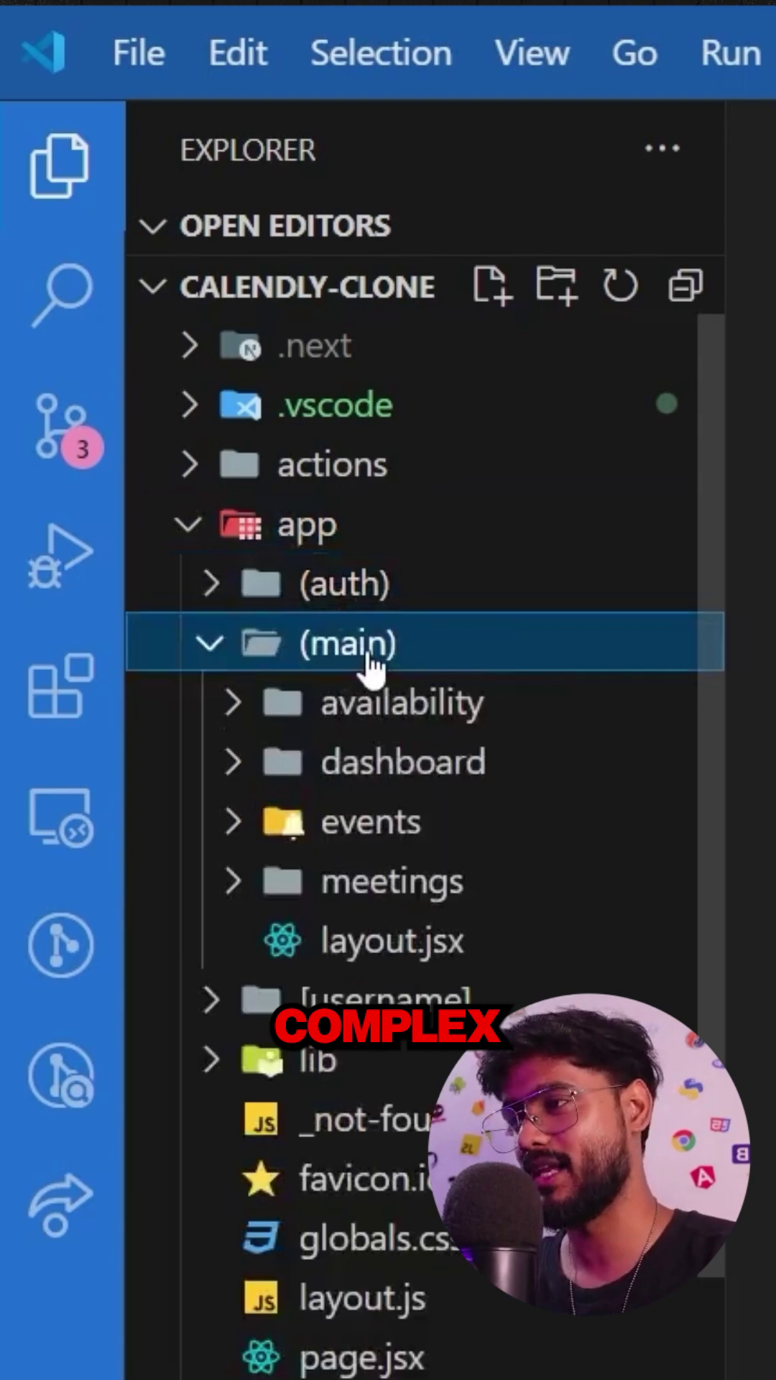
pyautogui.click(370, 702)
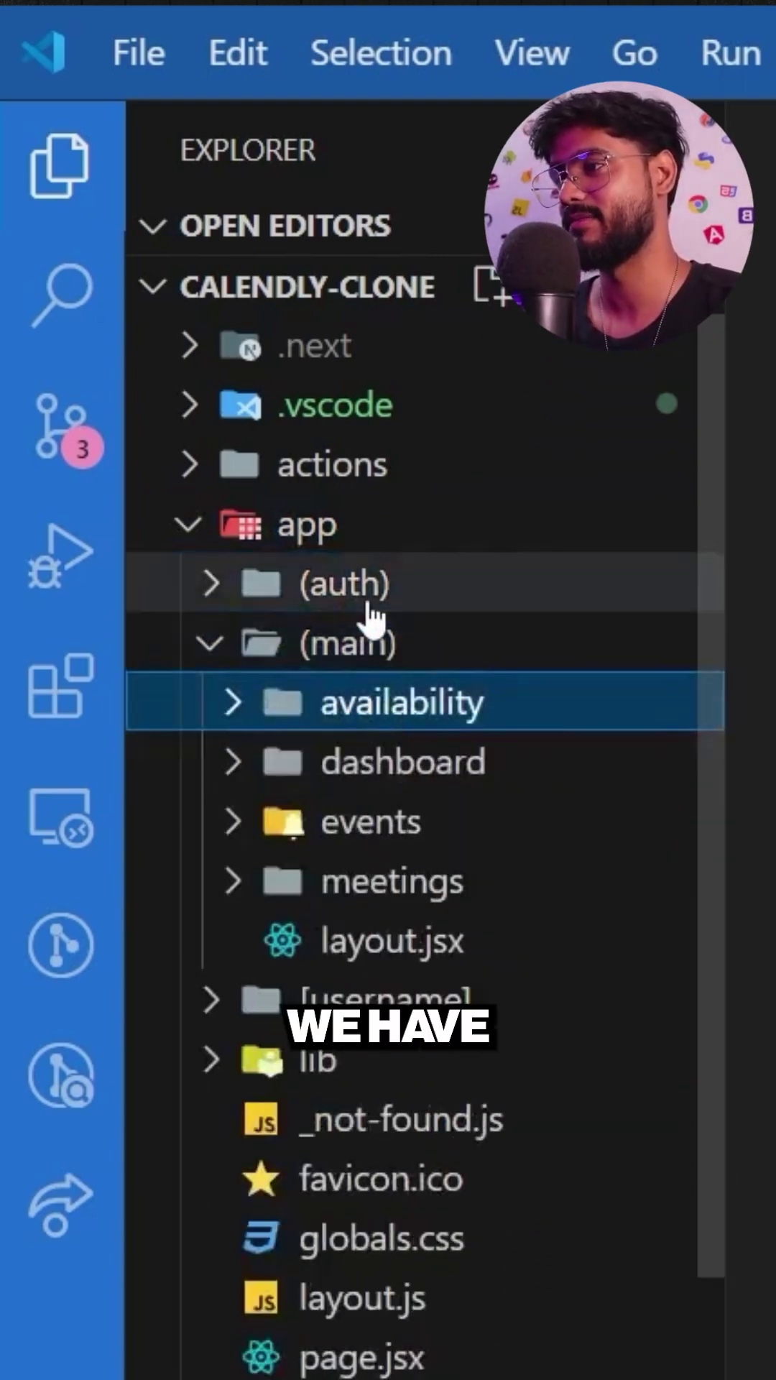
pyautogui.click(379, 825)
pyautogui.click(390, 939)
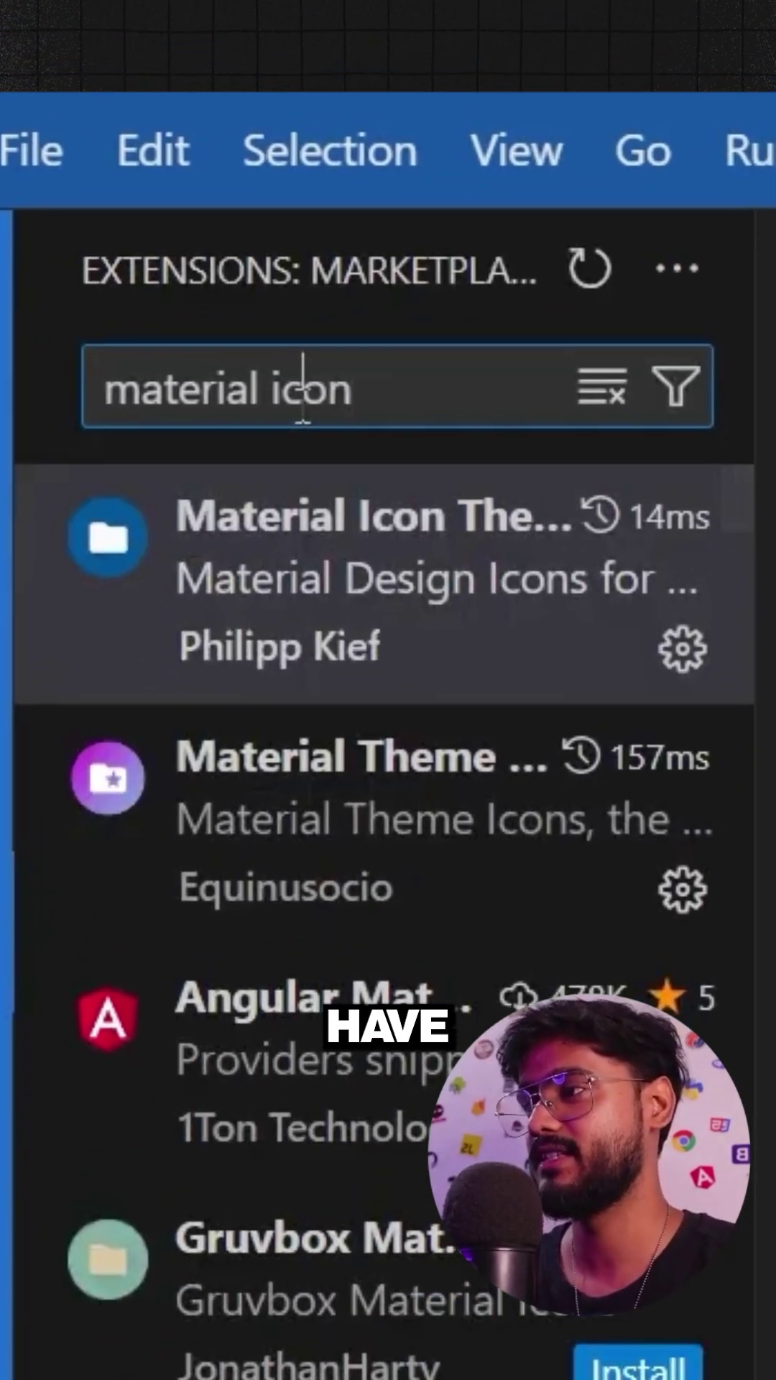
# Step: Replace the extension search with 'next.nav' and open the Next.Nav details page
pyautogui.hotkey('ctrl', 'a')
pyautogui.write('na')
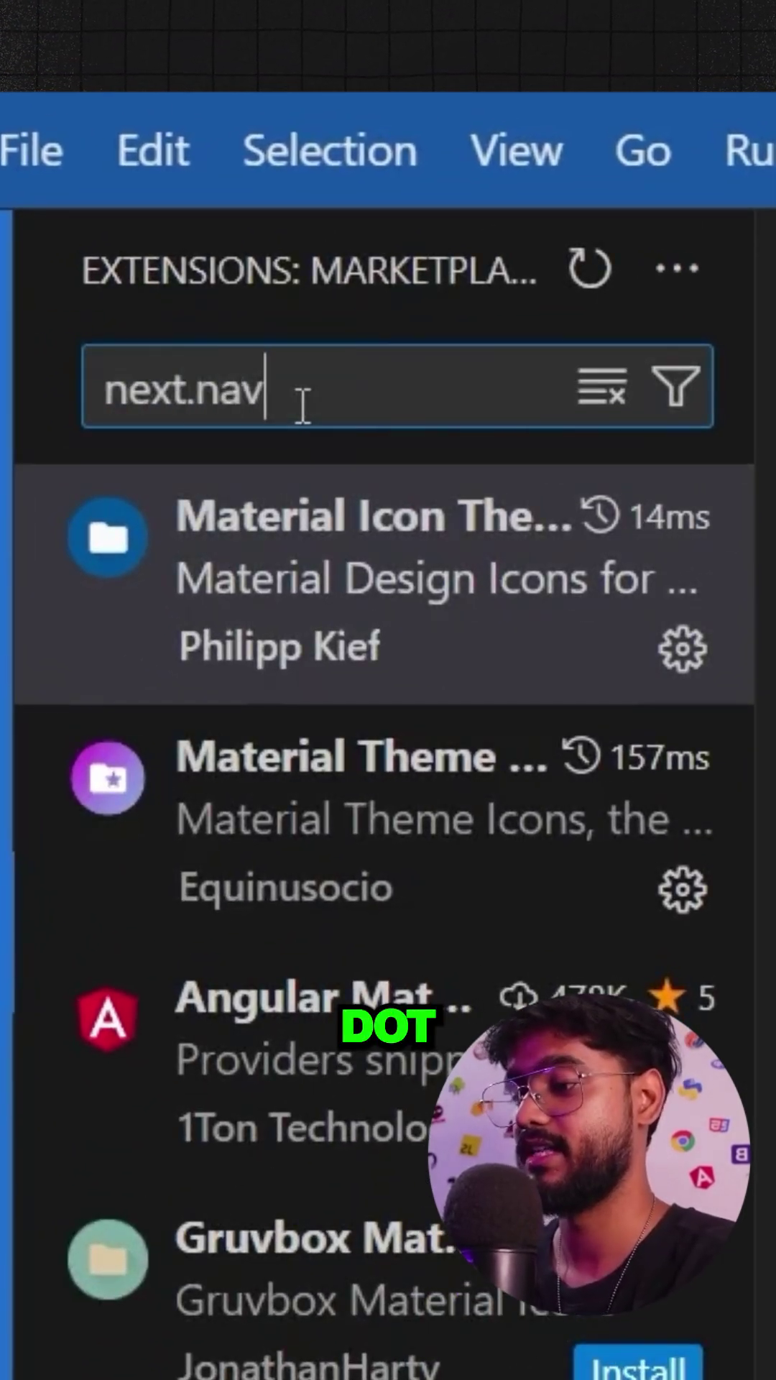
pyautogui.click(427, 634)
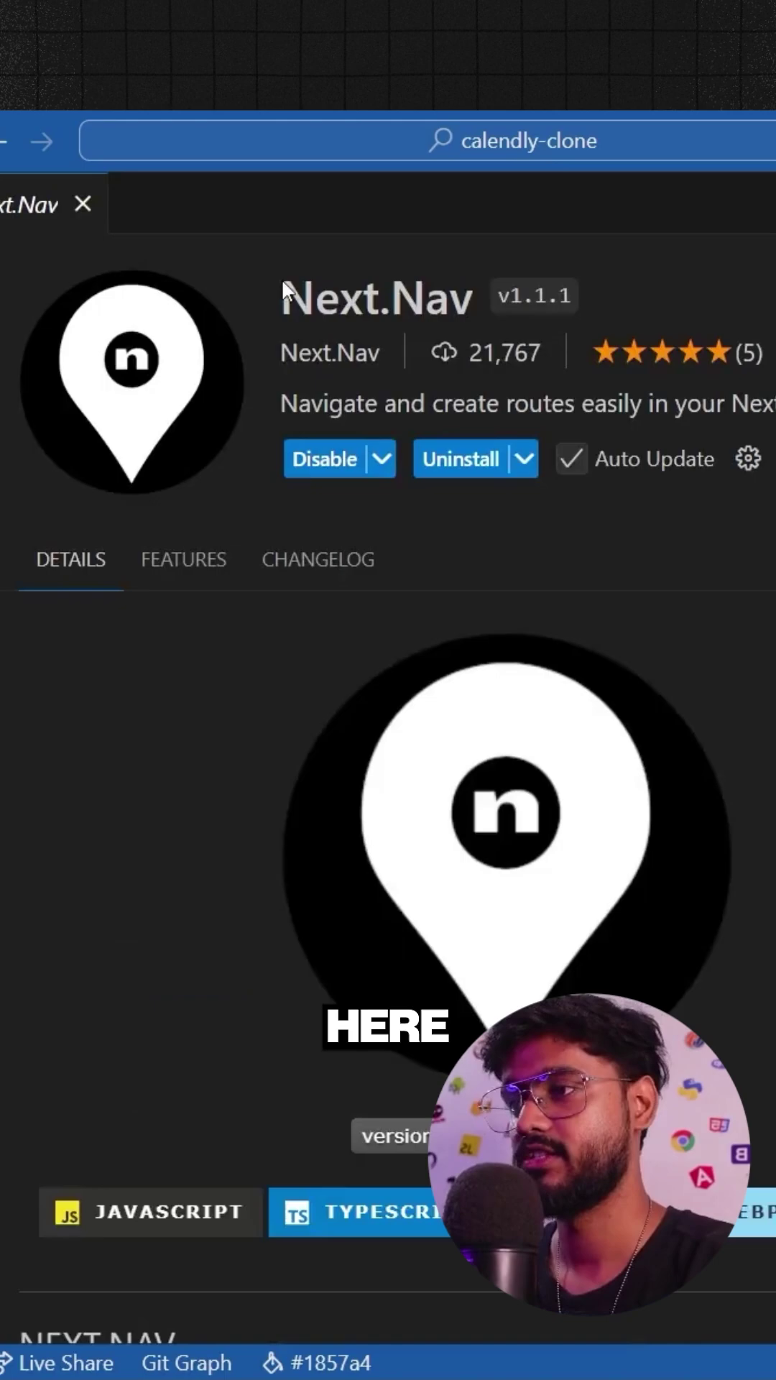
pyautogui.scroll(-3, 478, 539)
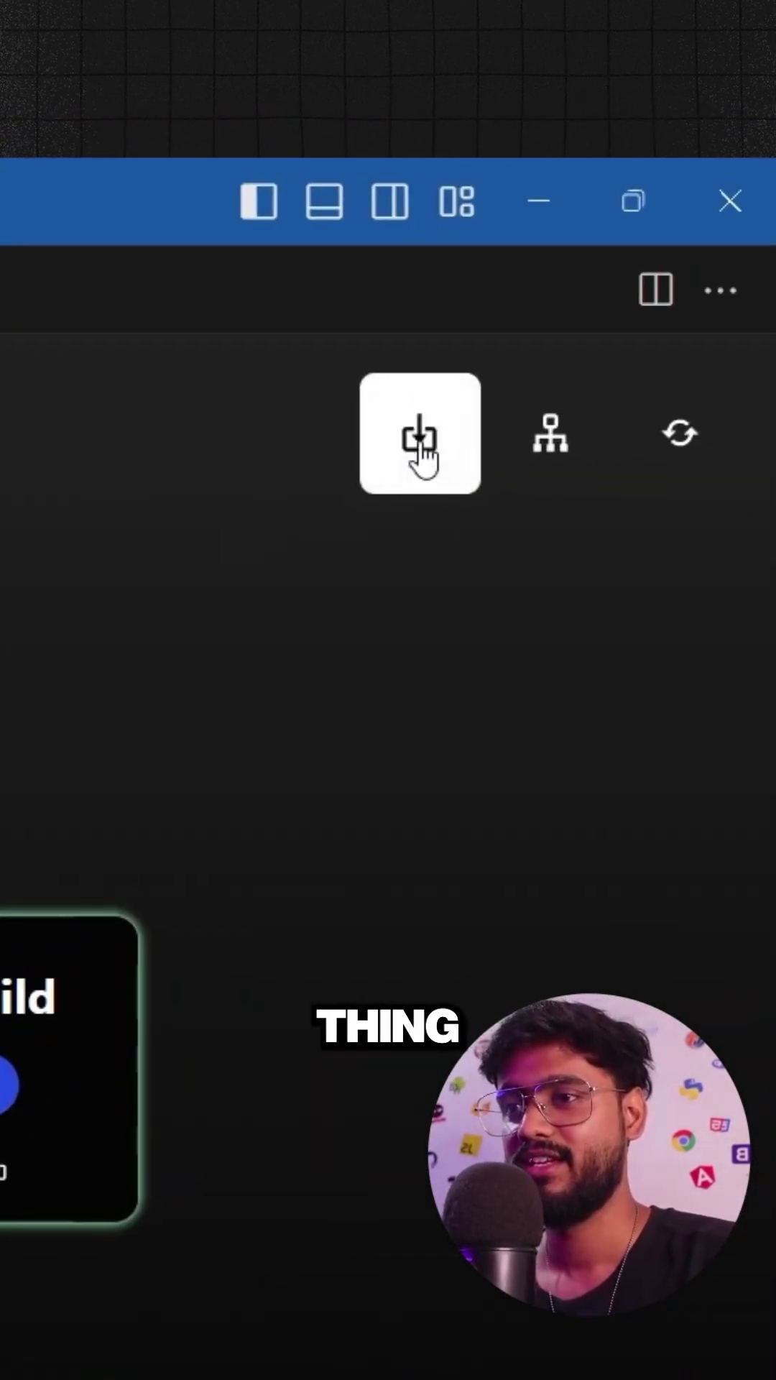
# Step: Bring up Next.Nav's Import Path field and begin entering the app folder path
pyautogui.click(420, 453)
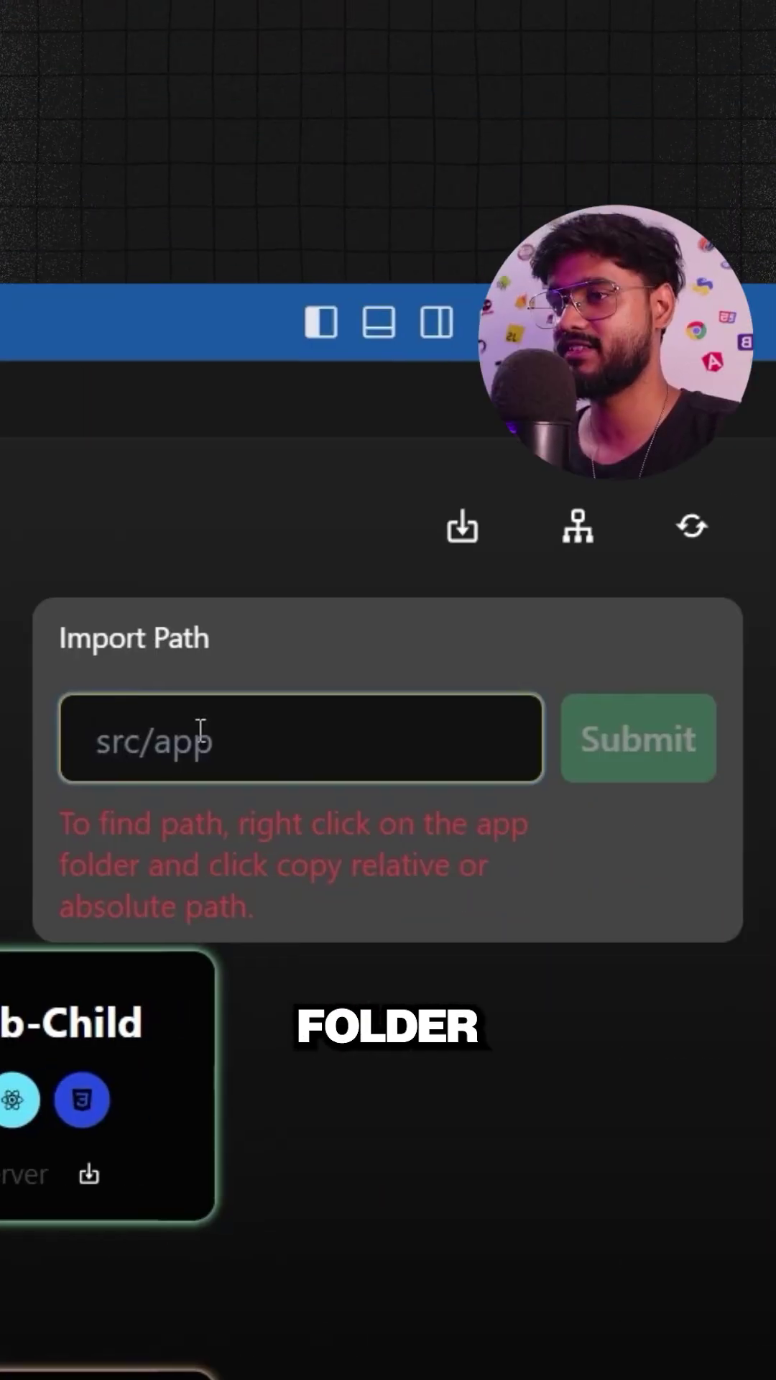
pyautogui.click(199, 733)
pyautogui.write('a')
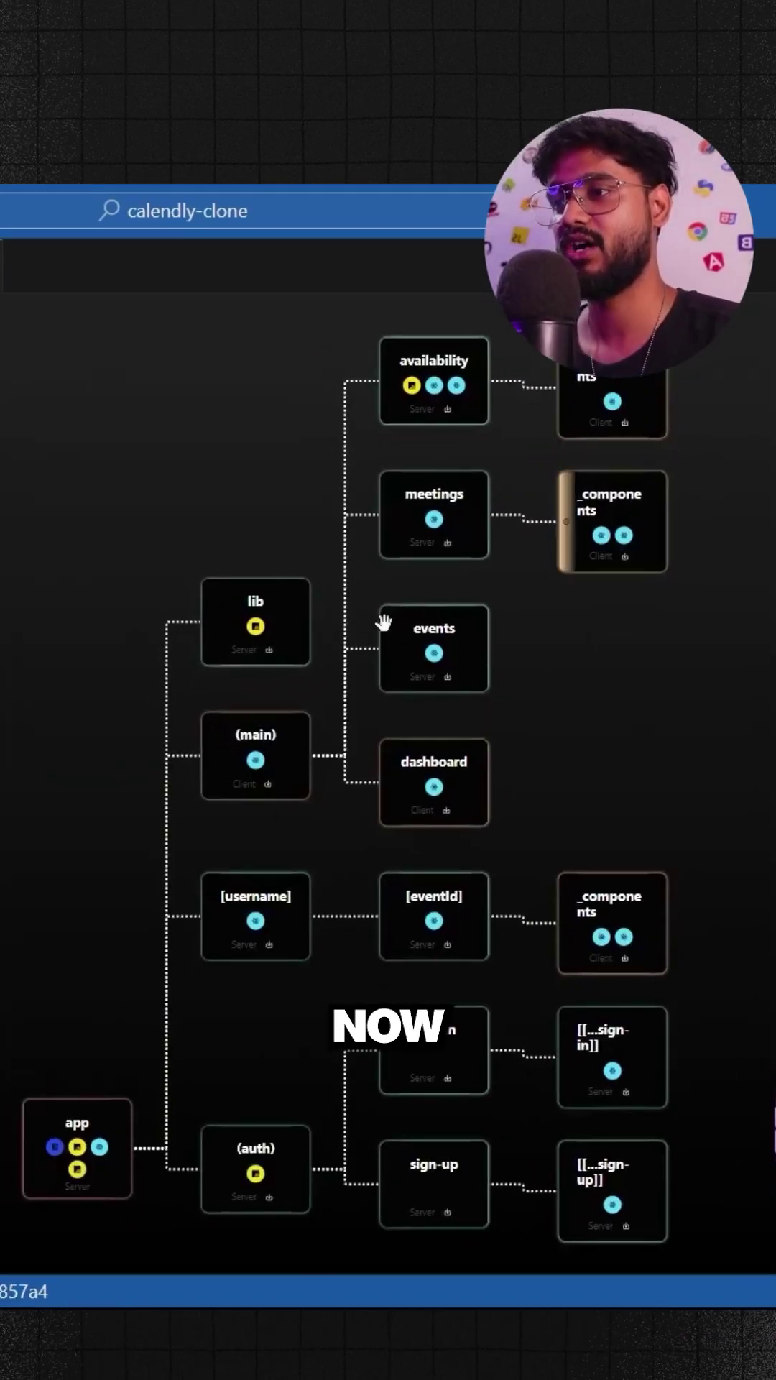
pyautogui.scroll(3, 382, 624)
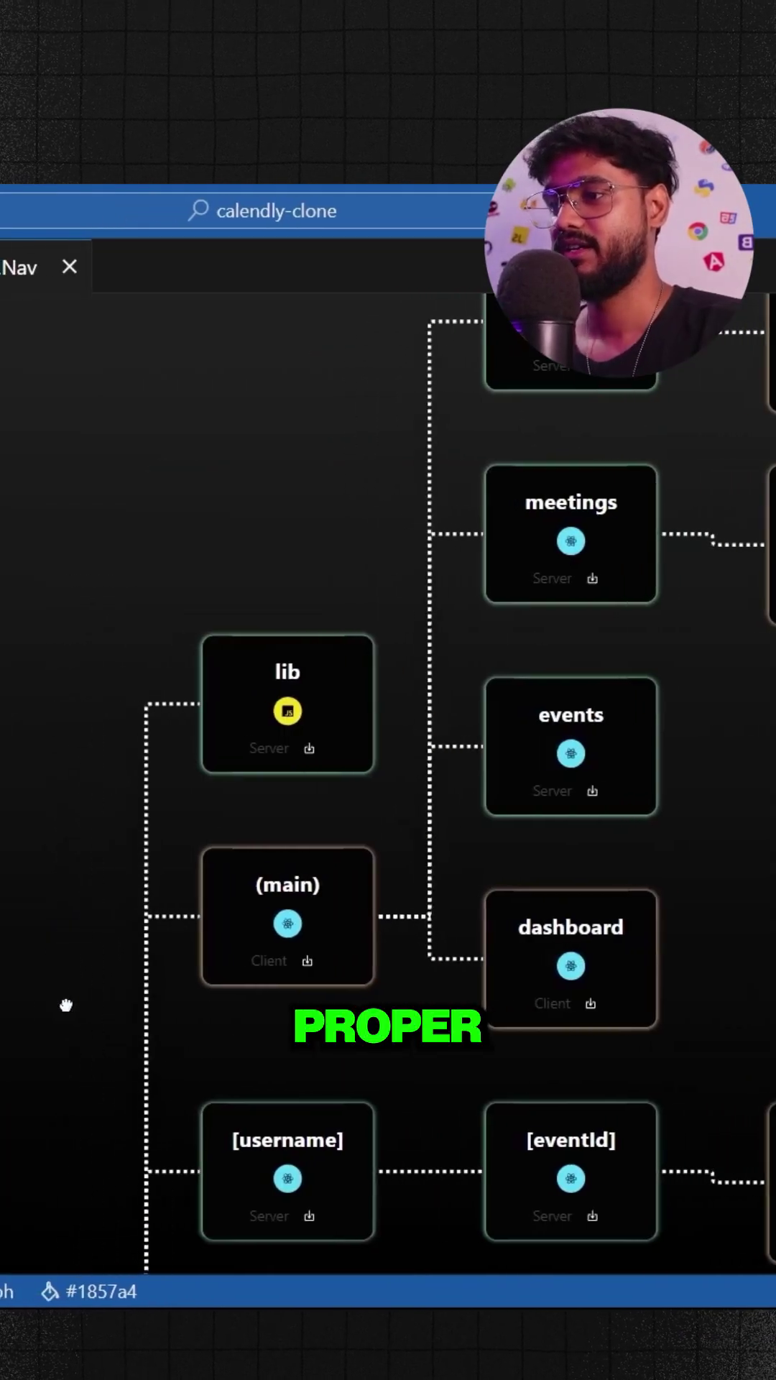
# Step: Pan the route graph across app, (auth), lib, (main), availability, meetings and _components
pyautogui.moveTo(66, 1005); pyautogui.dragTo(154, 545)
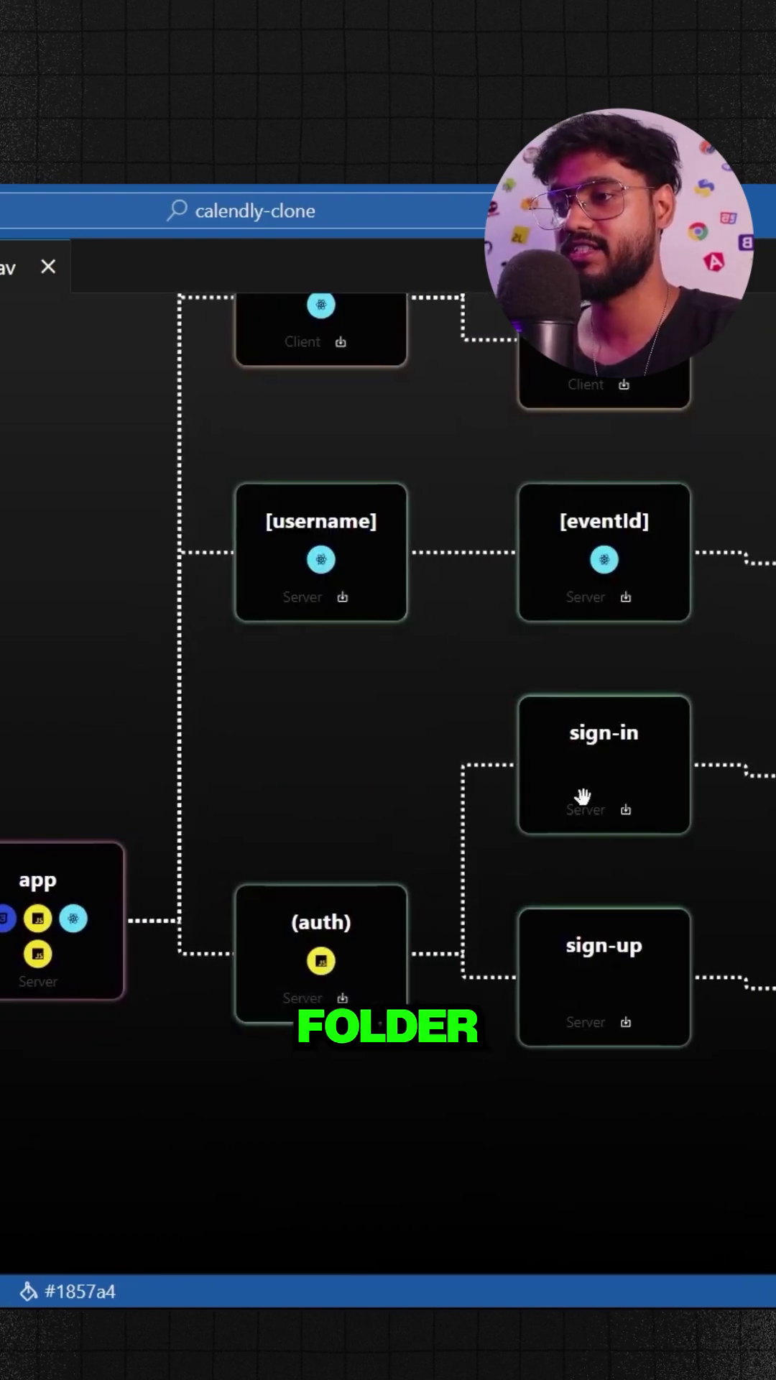
pyautogui.scroll(1, 360, 838)
pyautogui.scroll(-2, 331, 766)
pyautogui.moveTo(291, 596); pyautogui.dragTo(236, 848)
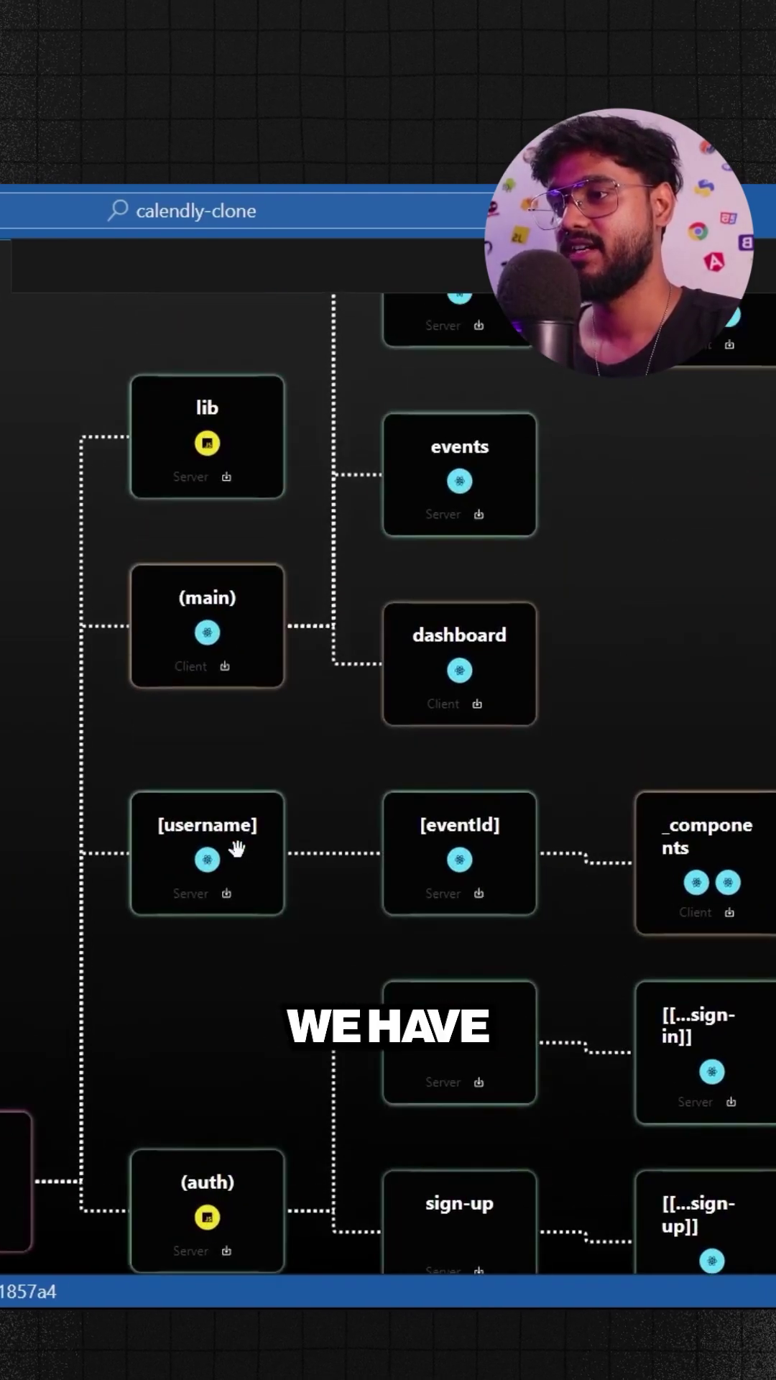
pyautogui.moveTo(309, 751); pyautogui.dragTo(198, 958)
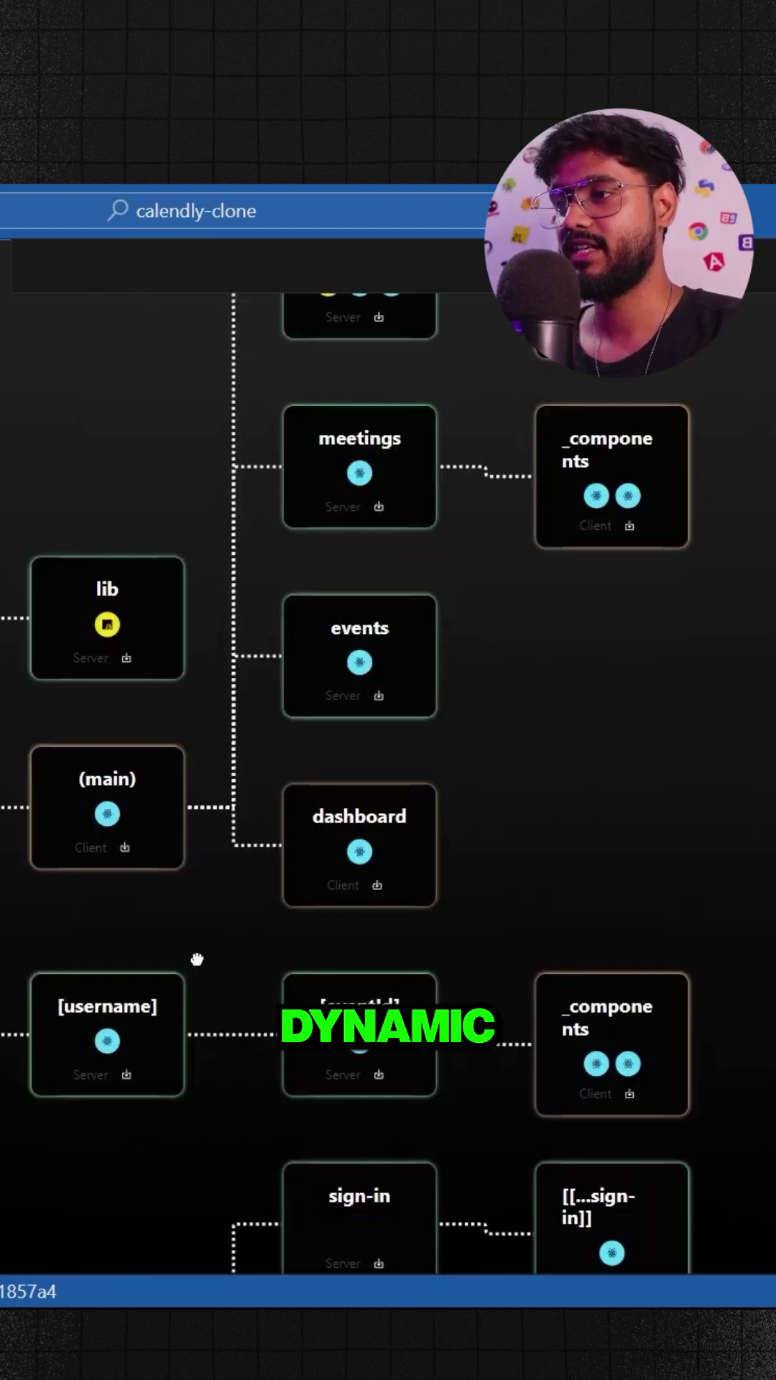
pyautogui.moveTo(155, 715); pyautogui.dragTo(118, 795)
pyautogui.moveTo(505, 595); pyautogui.dragTo(411, 753)
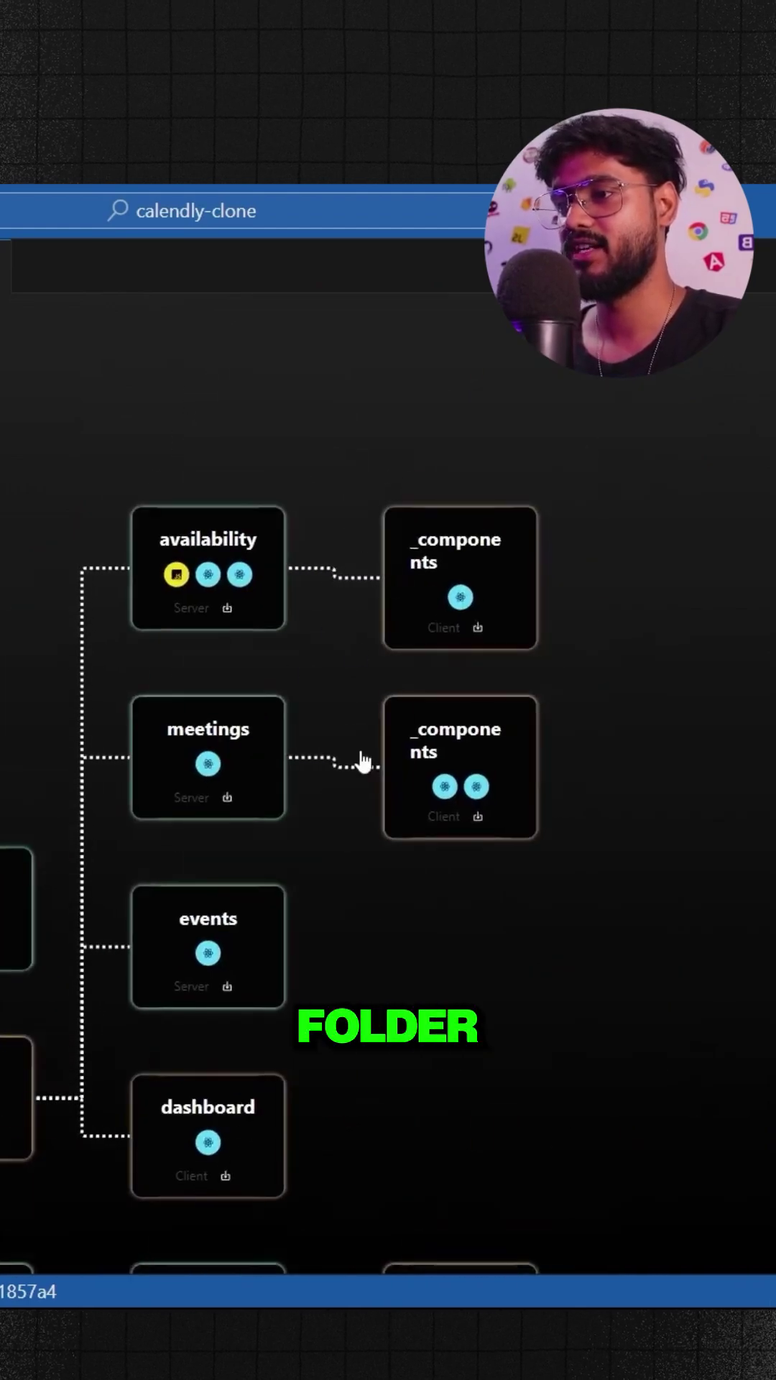
pyautogui.moveTo(493, 1009); pyautogui.dragTo(402, 445)
pyautogui.moveTo(441, 786)
pyautogui.mouseDown()
pyautogui.moveTo(524, 661)
pyautogui.moveTo(477, 734)
pyautogui.mouseUp()
pyautogui.scroll(1, 470, 708)
pyautogui.scroll(1, 470, 708)
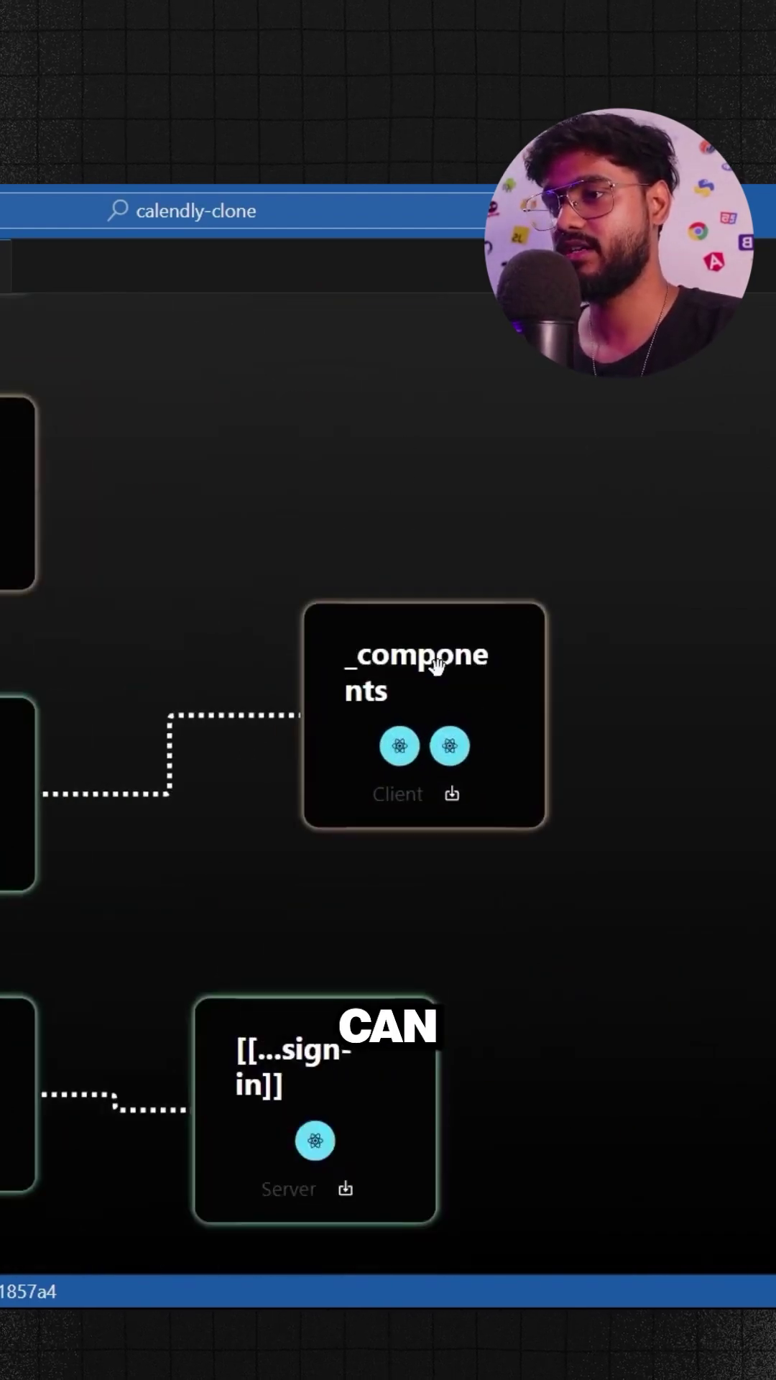
# Step: View the _components files, close the list, and show only the (main) subtree
pyautogui.click(452, 679)
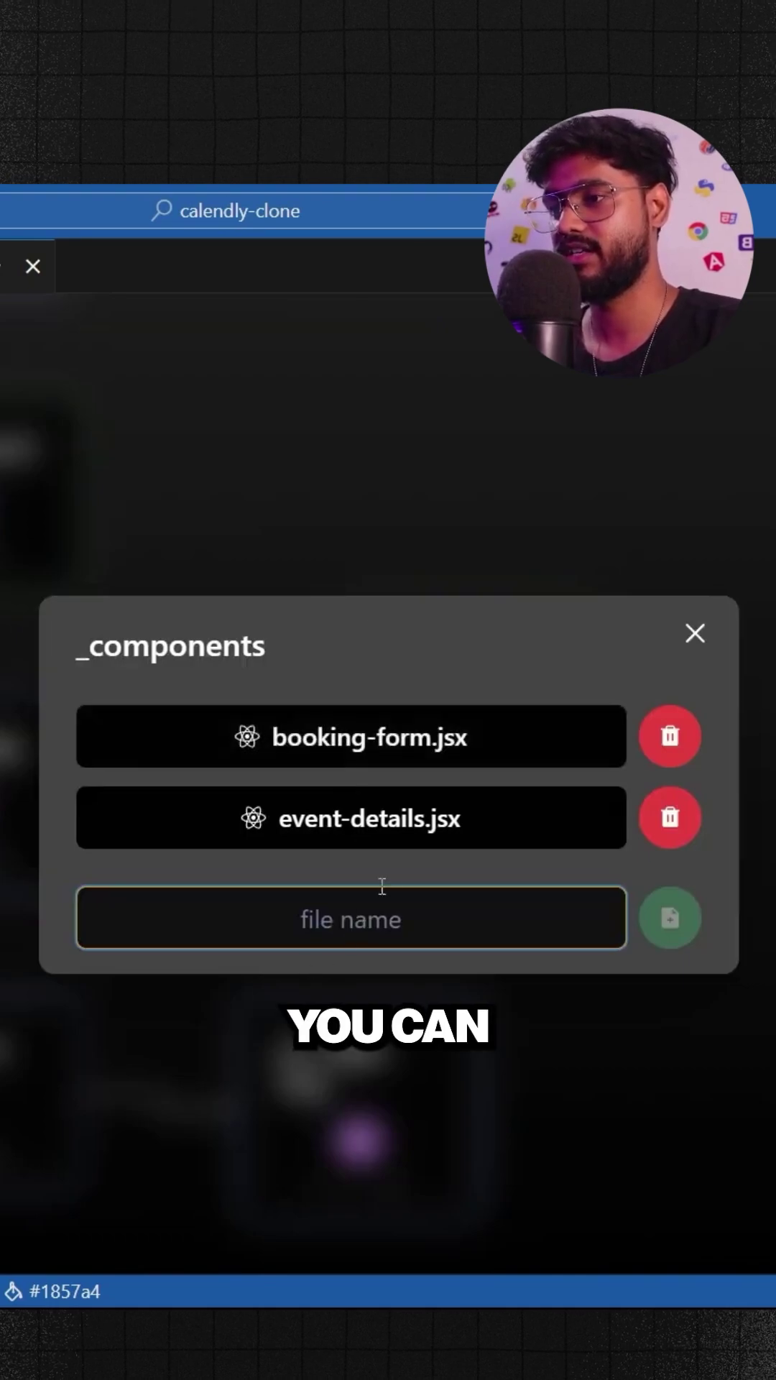
pyautogui.click(592, 526)
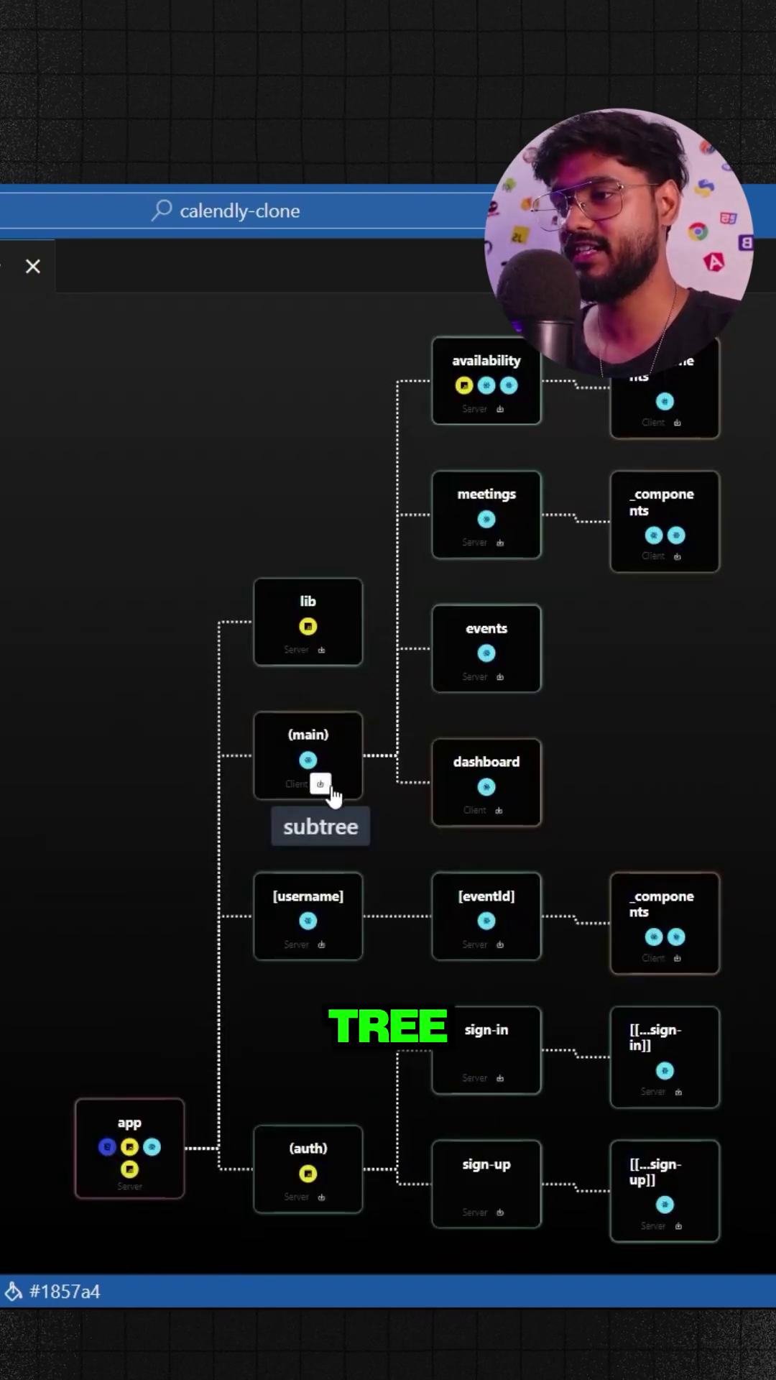
pyautogui.click(319, 787)
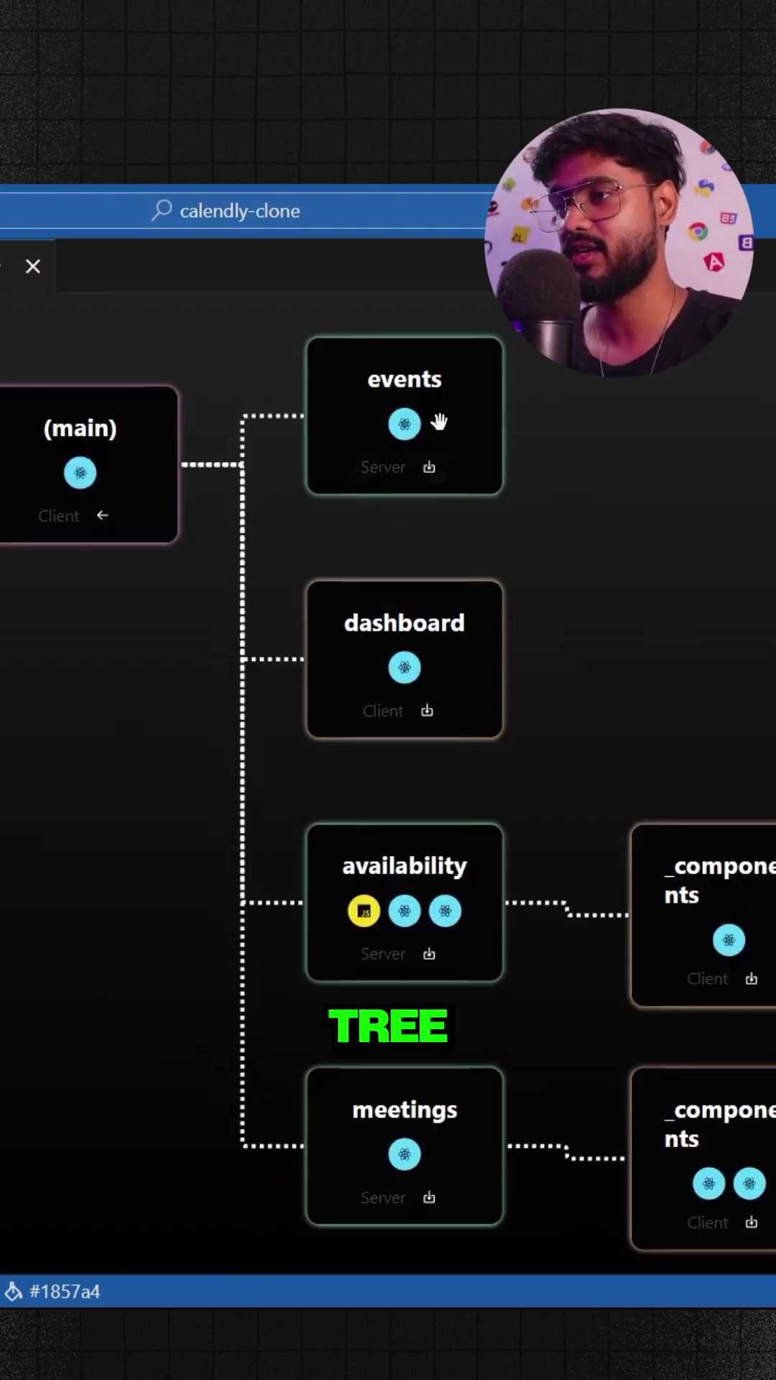